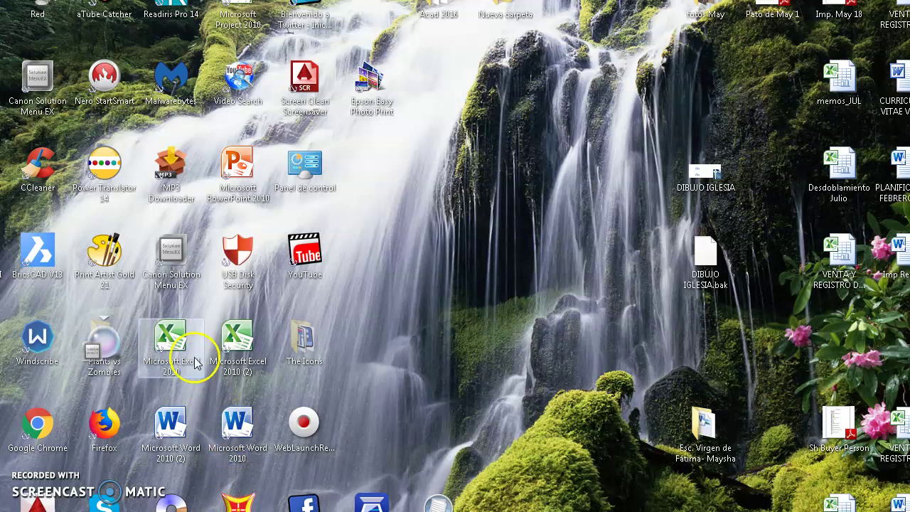
Launch Excel 2010 from the desktop shortcut and close the Office activation assistant.
{"action": "double_click", "coordinate": [177, 342]}
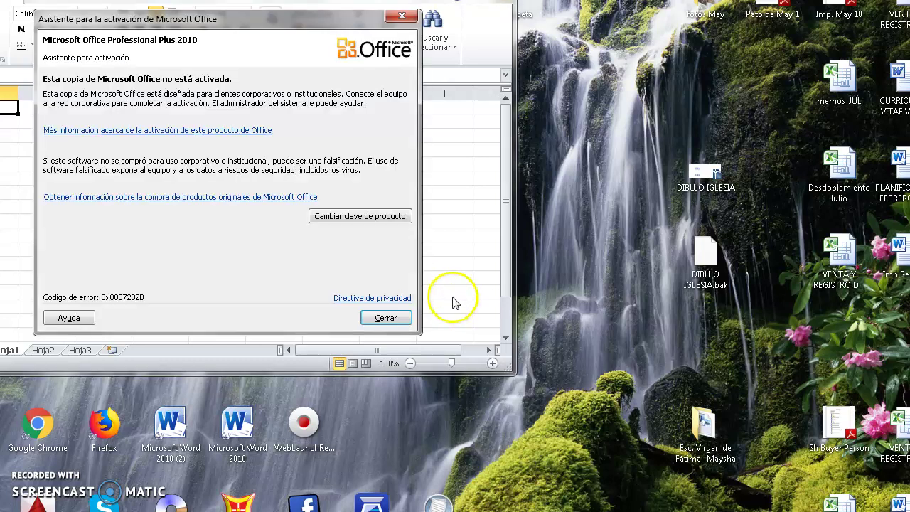
{"action": "left_click", "coordinate": [388, 318]}
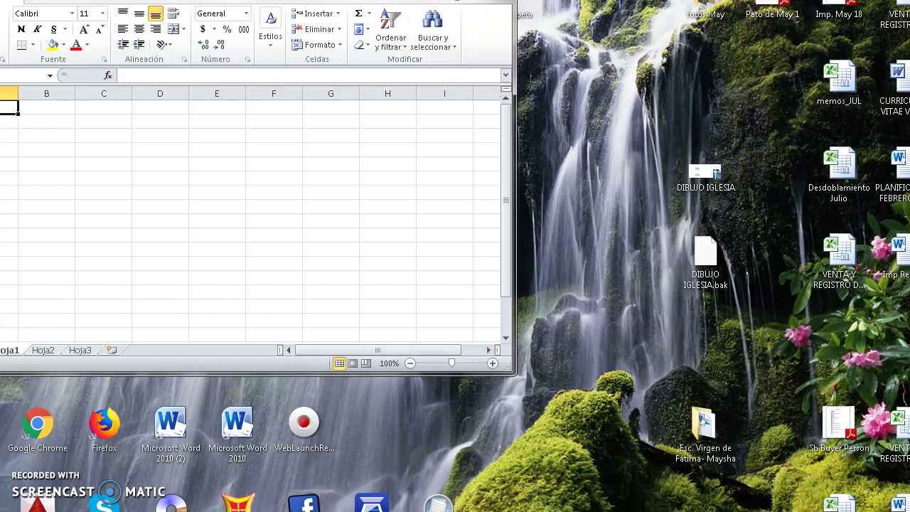
Maximize Excel and open the BBcalc workbook from the Documents EXCEL folder.
{"action": "key", "text": "super+Up"}
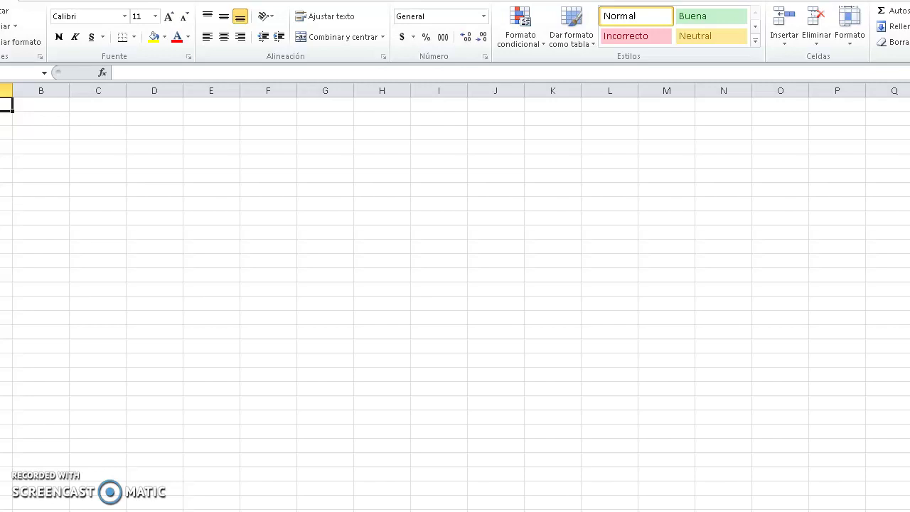
{"action": "key", "text": "alt+a"}
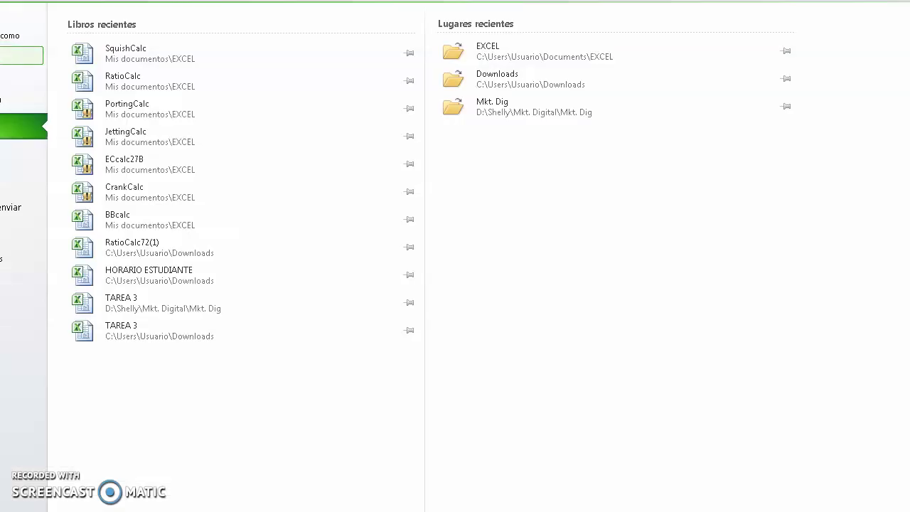
{"action": "key", "text": "Escape"}
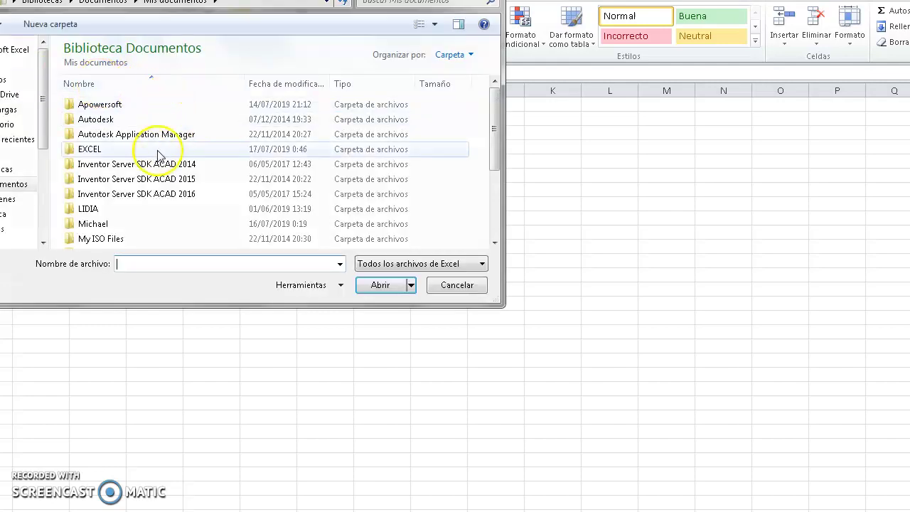
{"action": "left_click", "coordinate": [95, 150]}
{"action": "double_click", "coordinate": [95, 150]}
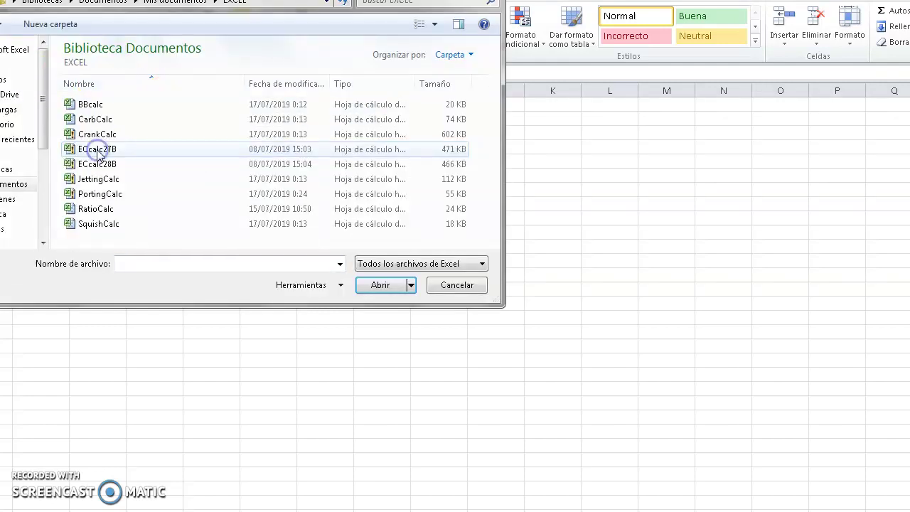
{"action": "double_click", "coordinate": [103, 107]}
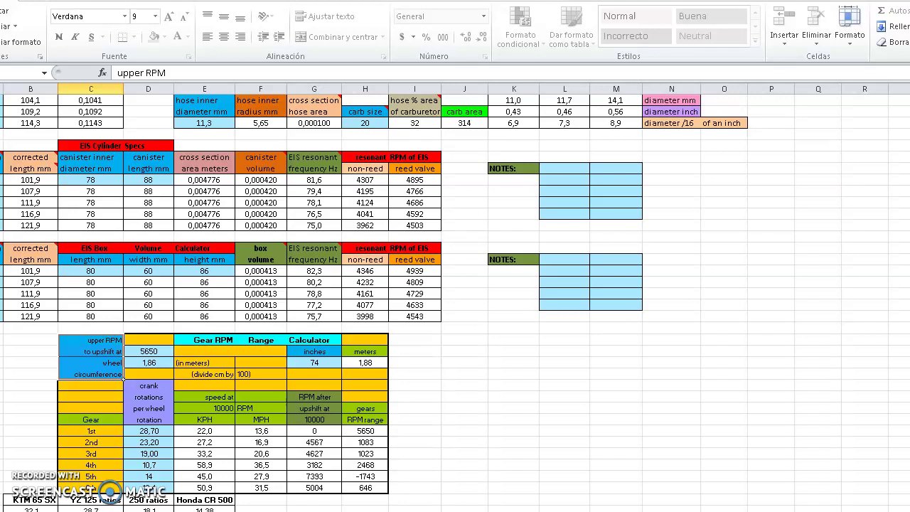
{"action": "mouse_move", "coordinate": [124, 379]}
{"action": "left_mouse_down"}
{"action": "mouse_move", "coordinate": [566, 389]}
{"action": "mouse_move", "coordinate": [574, 401]}
{"action": "mouse_move", "coordinate": [908, 509]}
{"action": "left_mouse_up"}
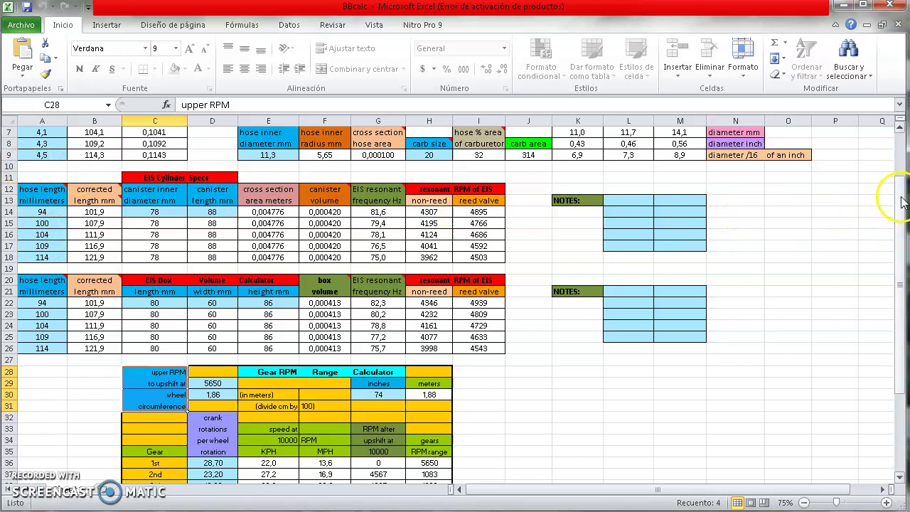
{"action": "left_click_drag", "start_coordinate": [900, 202], "coordinate": [897, 143]}
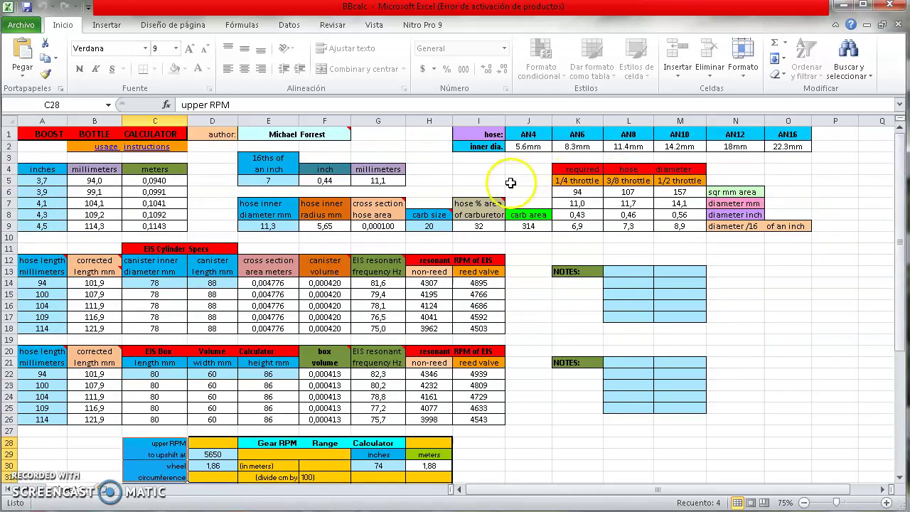
{"action": "left_click", "coordinate": [329, 180]}
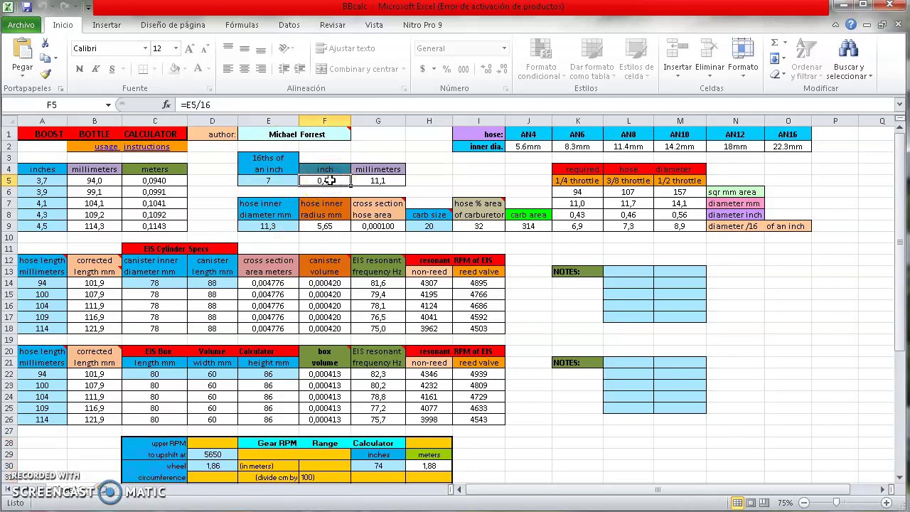
{"action": "left_click", "coordinate": [328, 181]}
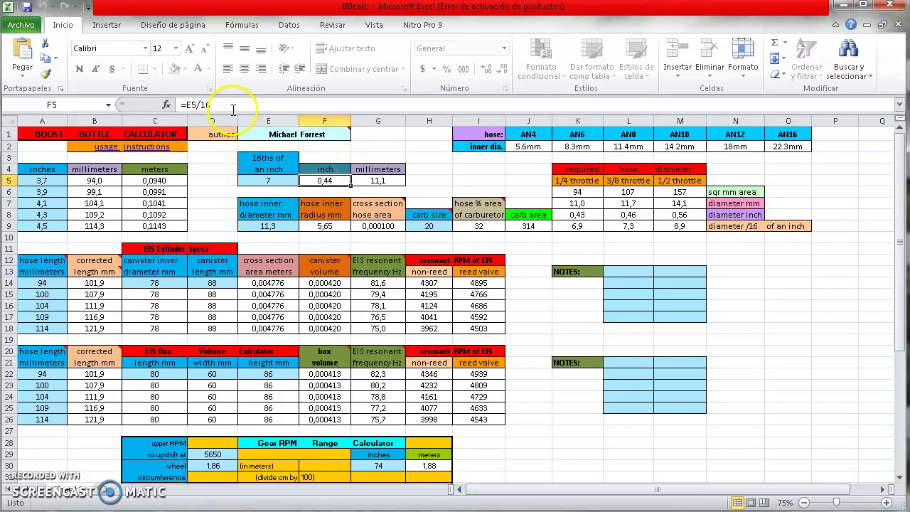
{"action": "left_click", "coordinate": [322, 180]}
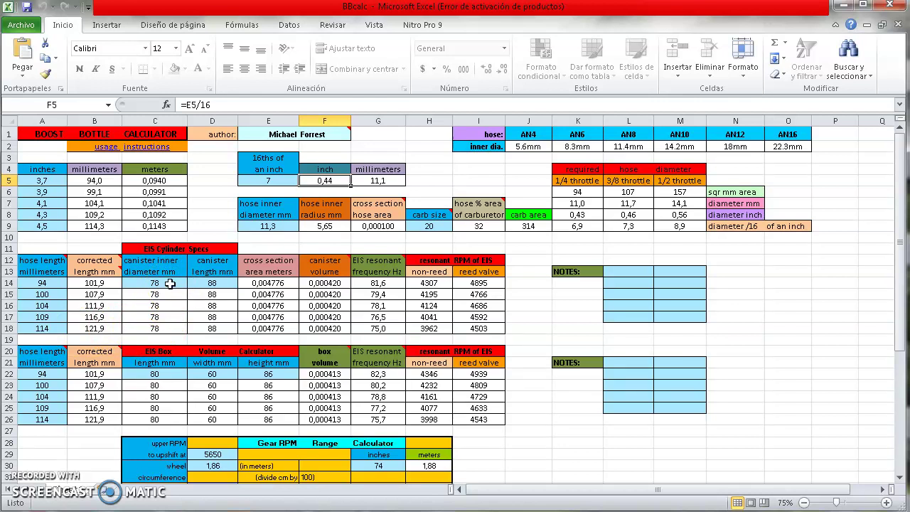
Set canister length D14 to 90 mm and inner diameter C14 to 80 mm.
{"action": "left_click", "coordinate": [221, 282]}
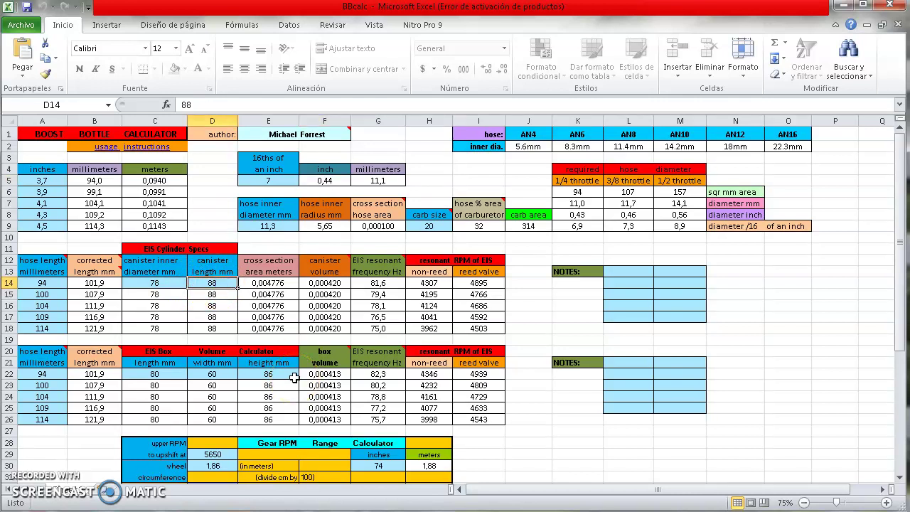
{"action": "type", "text": "90"}
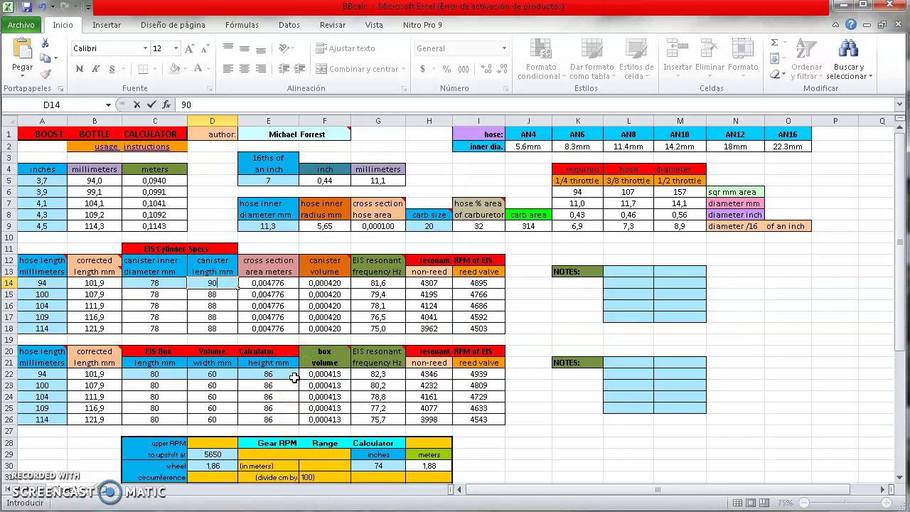
{"action": "key", "text": "Return"}
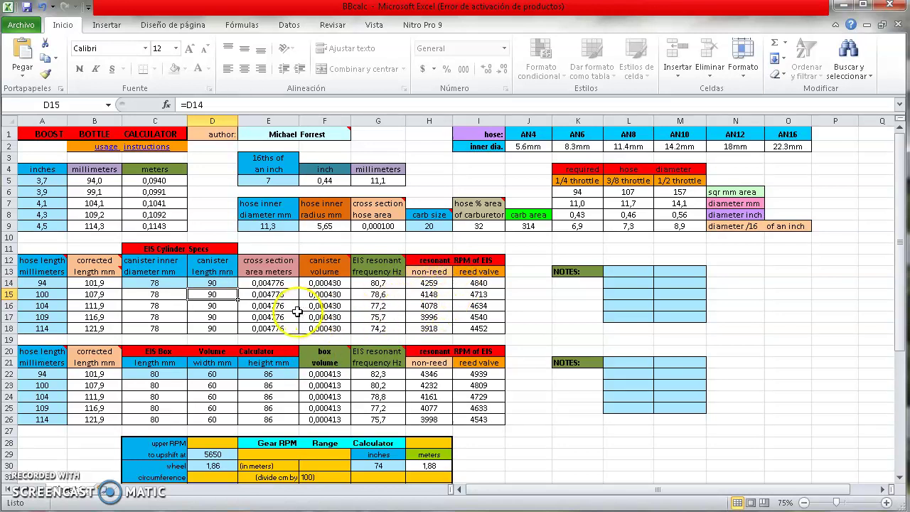
{"action": "left_click", "coordinate": [164, 283]}
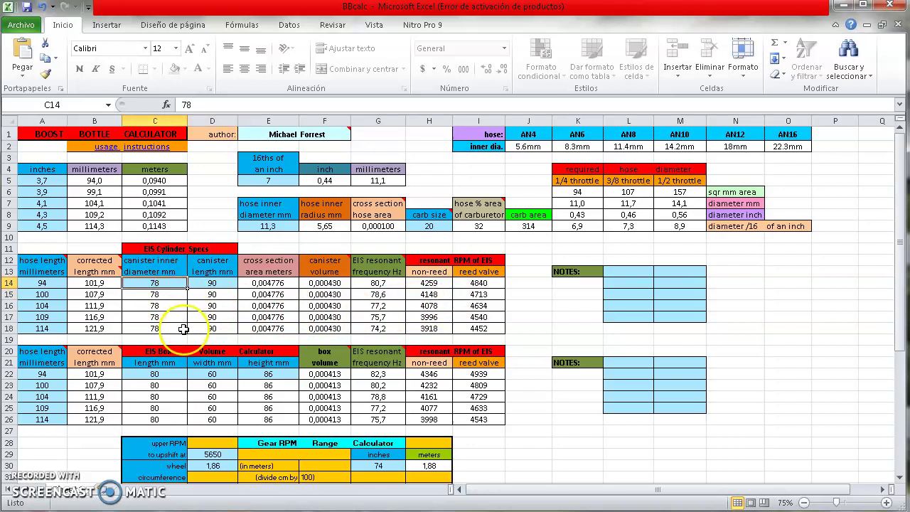
{"action": "type", "text": "8"}
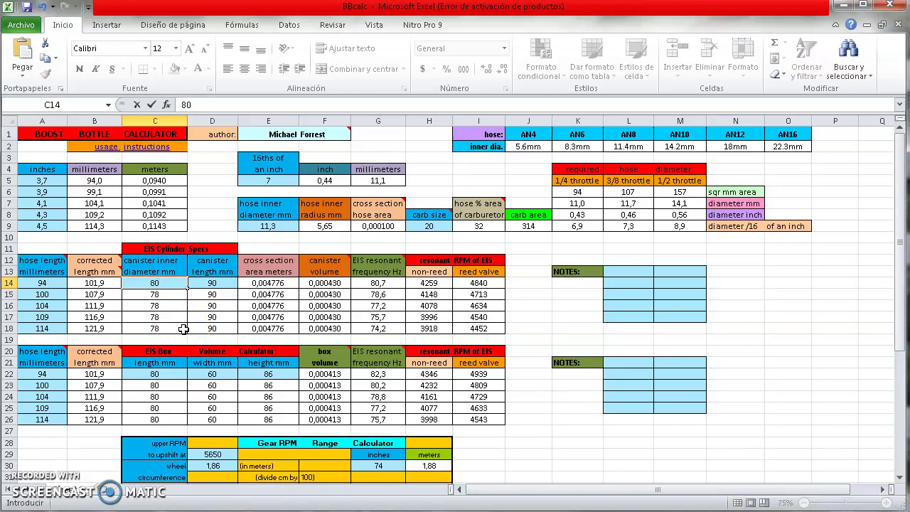
{"action": "key", "text": "Return"}
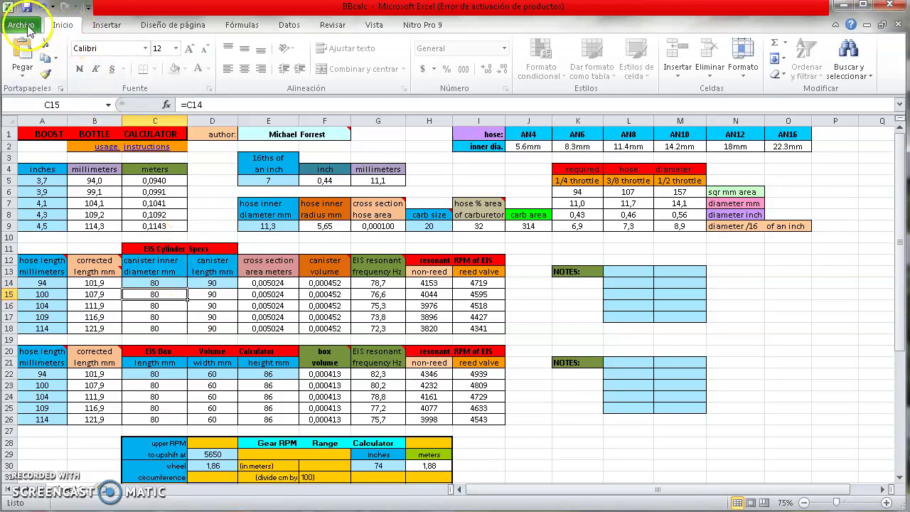
Open the JettingCalc workbook from the Documents EXCEL folder.
{"action": "left_click", "coordinate": [28, 32]}
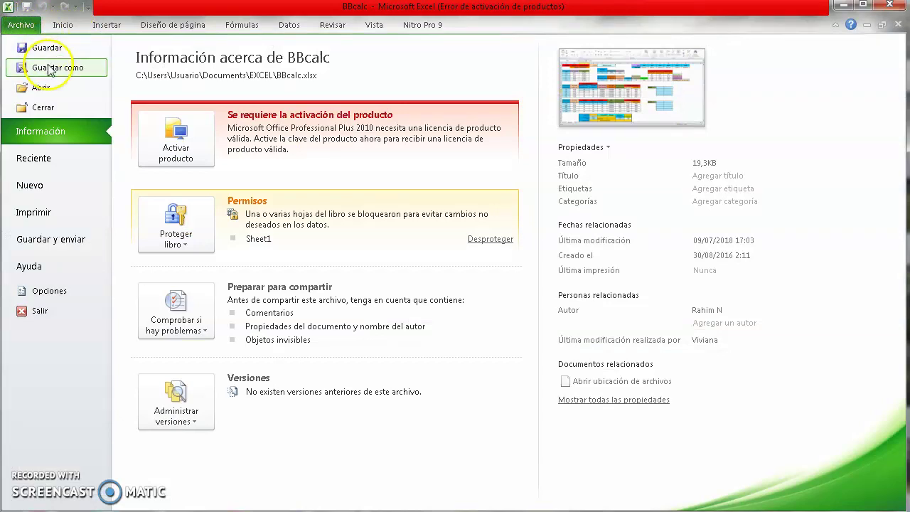
{"action": "left_click", "coordinate": [43, 88]}
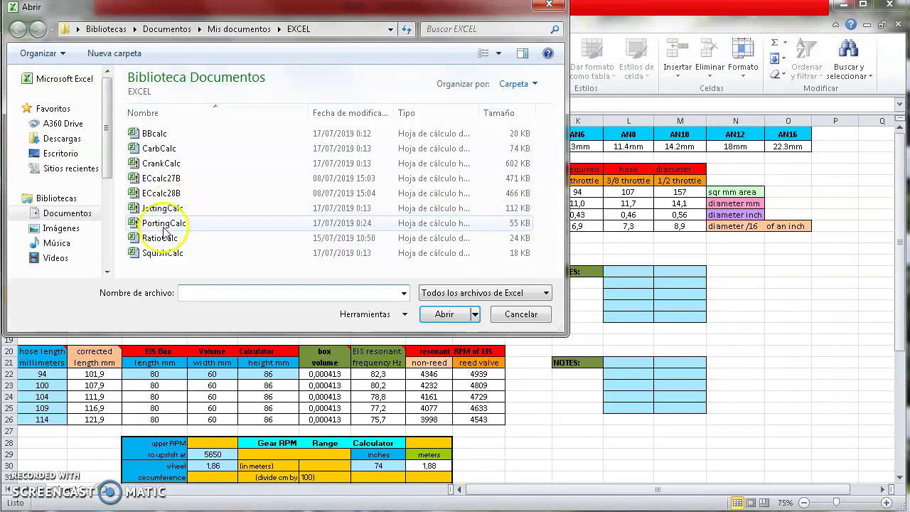
{"action": "double_click", "coordinate": [162, 208]}
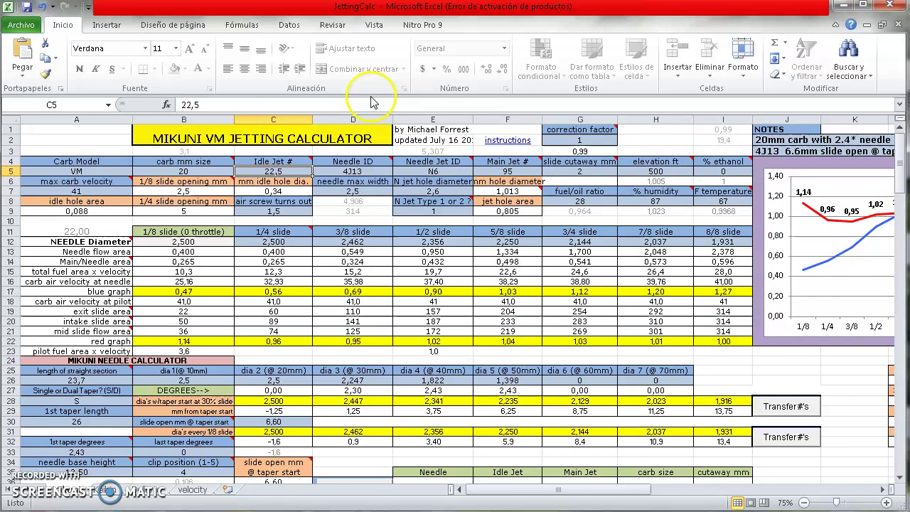
Zoom the JettingCalc sheet to 50%, then to a custom 60%.
{"action": "left_click", "coordinate": [376, 26]}
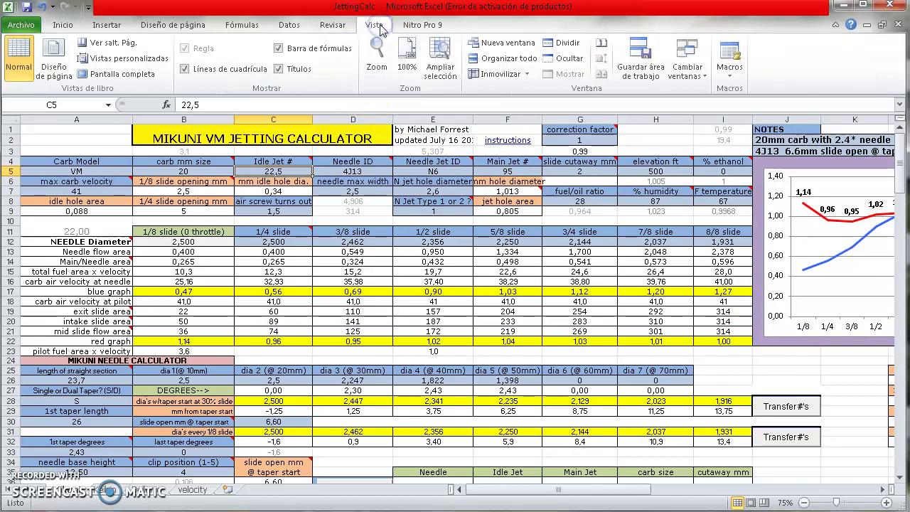
{"action": "left_click", "coordinate": [377, 53]}
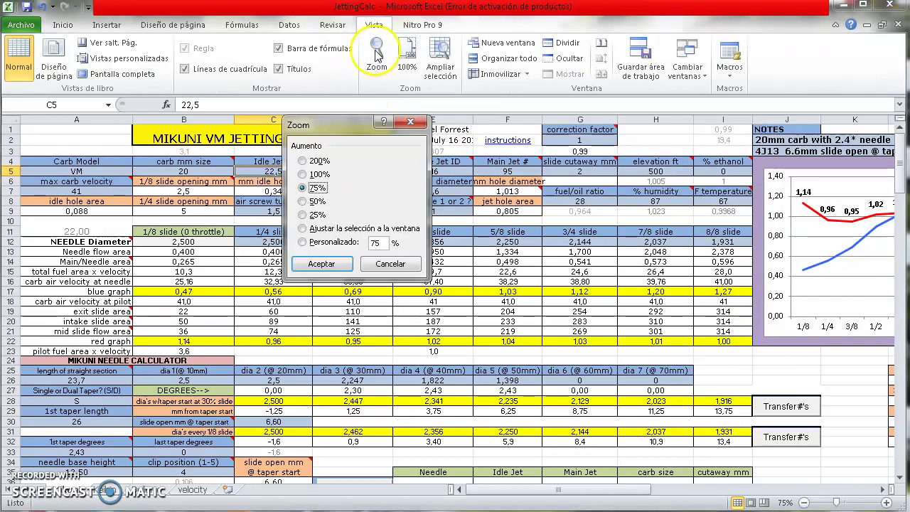
{"action": "left_click", "coordinate": [304, 203]}
{"action": "left_click", "coordinate": [324, 264]}
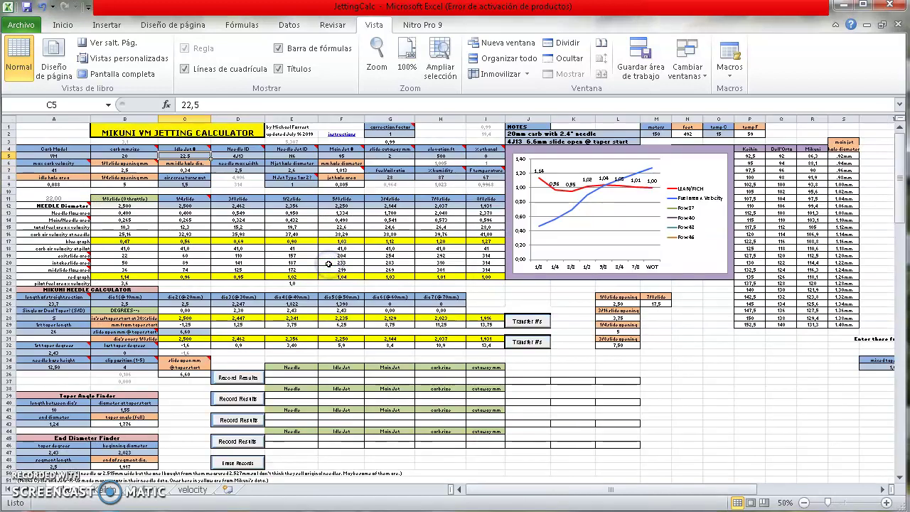
{"action": "left_click", "coordinate": [377, 61]}
{"action": "left_click", "coordinate": [378, 243]}
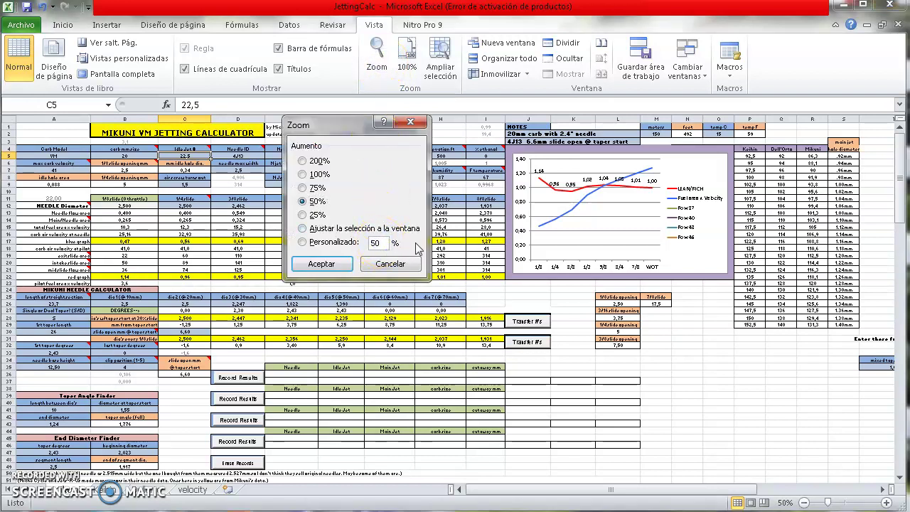
{"action": "key", "text": "BackSpace"}
{"action": "key", "text": "BackSpace"}
{"action": "type", "text": "6"}
{"action": "type", "text": "0"}
{"action": "key", "text": "Return"}
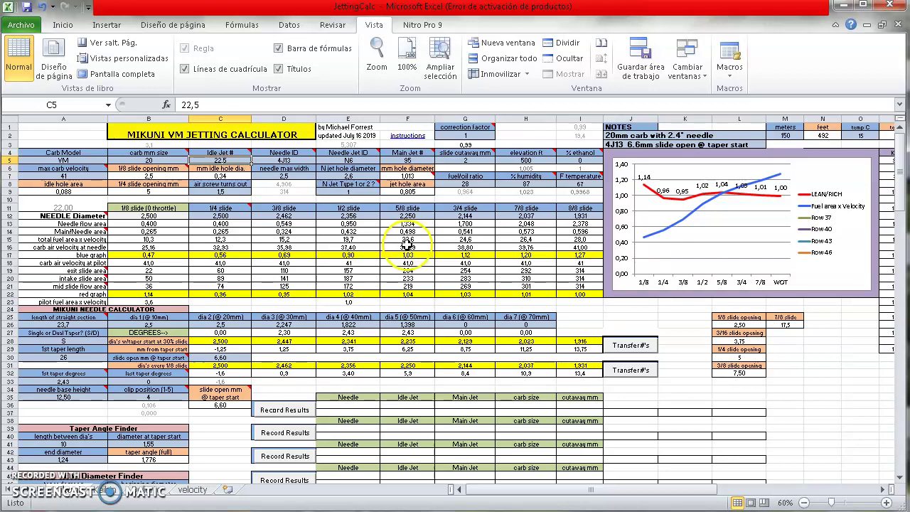
{"action": "left_click", "coordinate": [293, 438]}
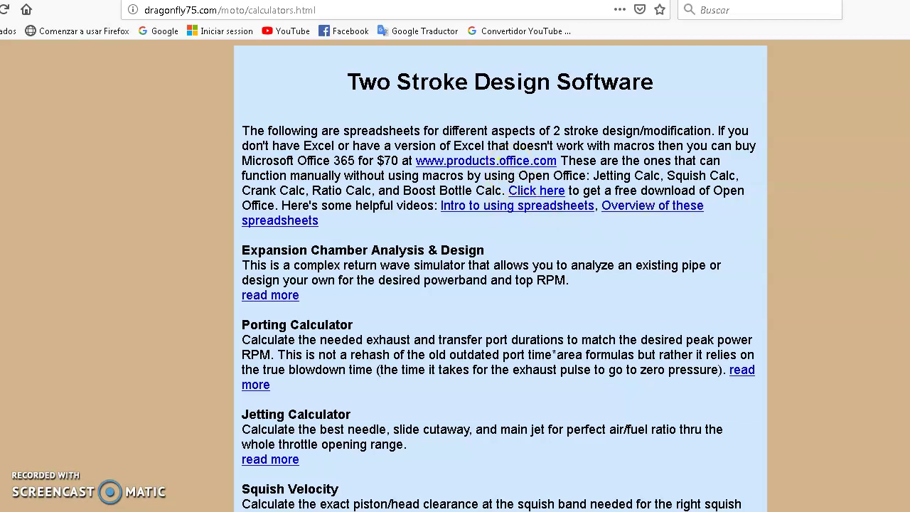
Scroll the calculators page down to the Fuel/Oil Ratio Calculator and back up.
{"action": "scroll", "coordinate": [325, 396], "scroll_direction": "down", "scroll_amount": 1}
{"action": "scroll", "coordinate": [325, 395], "scroll_direction": "down", "scroll_amount": 1}
{"action": "scroll", "coordinate": [325, 395], "scroll_direction": "down", "scroll_amount": 1}
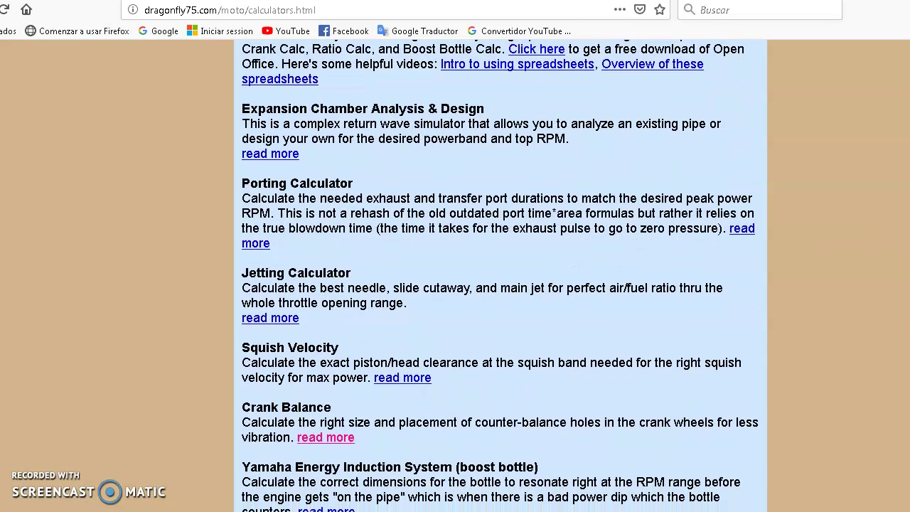
{"action": "scroll", "coordinate": [325, 395], "scroll_direction": "down", "scroll_amount": 1}
{"action": "scroll", "coordinate": [500, 276], "scroll_direction": "down", "scroll_amount": 1}
{"action": "scroll", "coordinate": [501, 276], "scroll_direction": "down", "scroll_amount": 2}
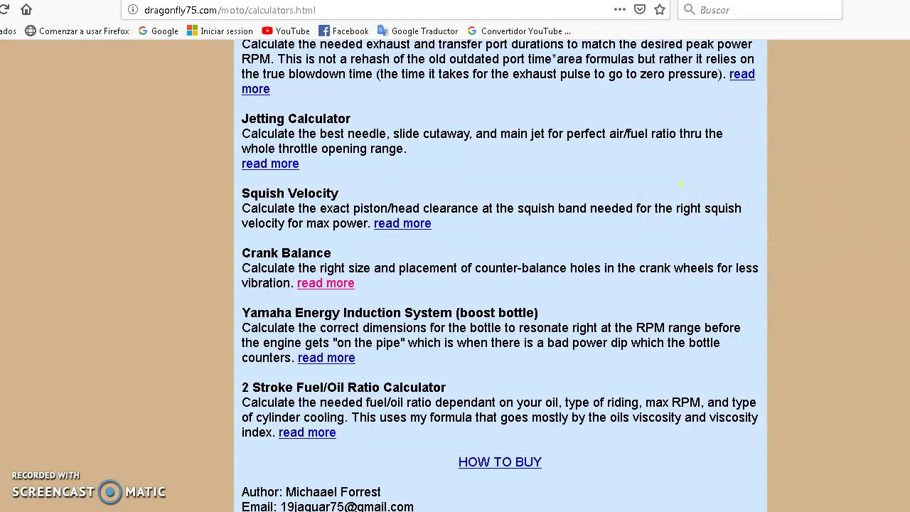
{"action": "scroll", "coordinate": [681, 185], "scroll_direction": "up", "scroll_amount": 5}
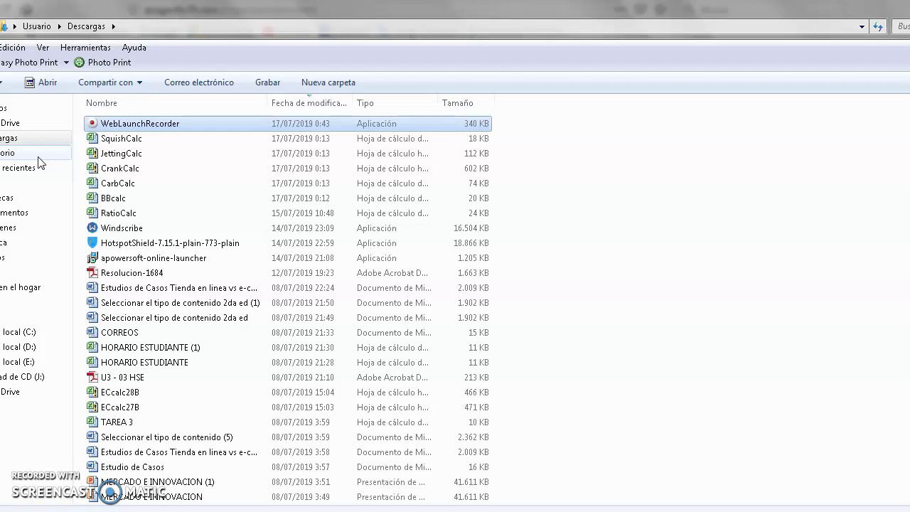
Browse to the Descargas folder and open the CrankCalc workbook.
{"action": "left_click", "coordinate": [34, 153]}
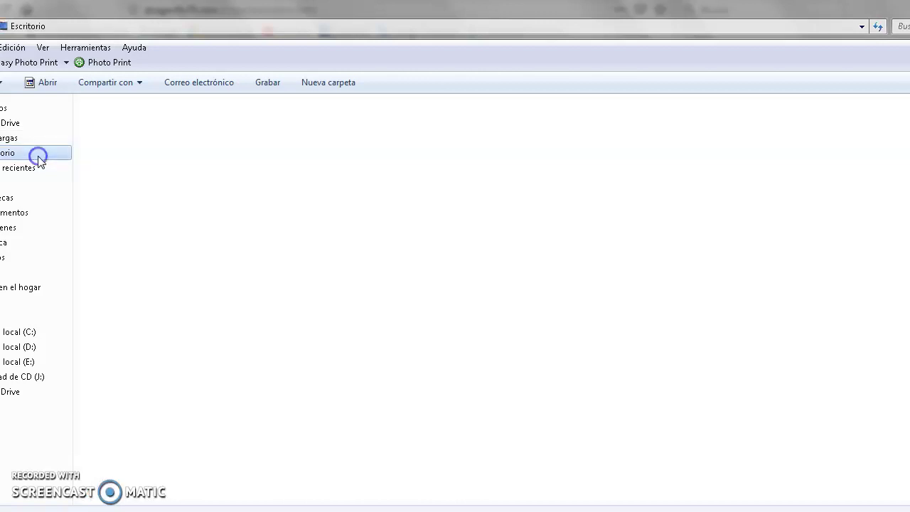
{"action": "left_click", "coordinate": [24, 140]}
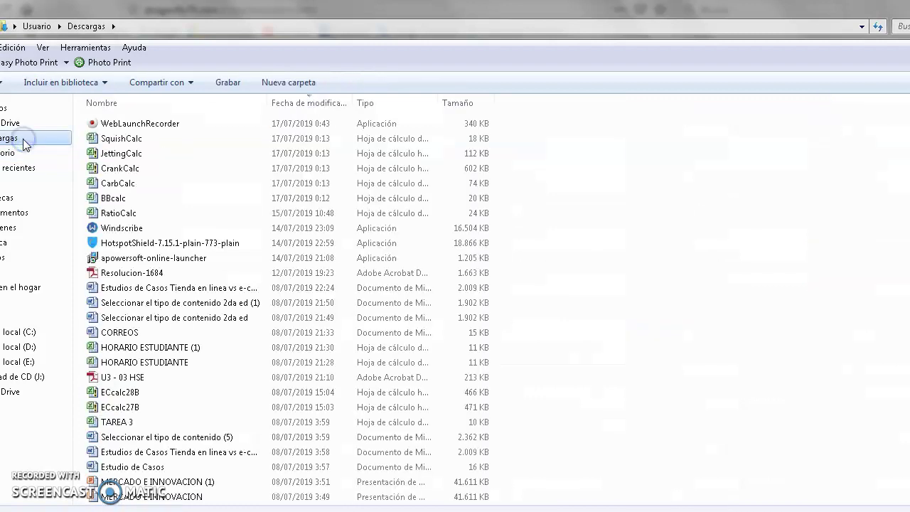
{"action": "left_click", "coordinate": [138, 139]}
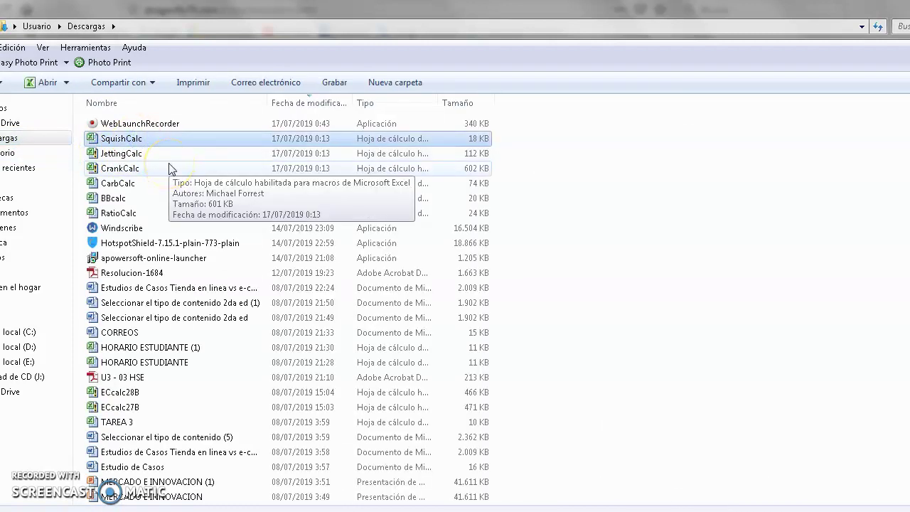
{"action": "double_click", "coordinate": [126, 171]}
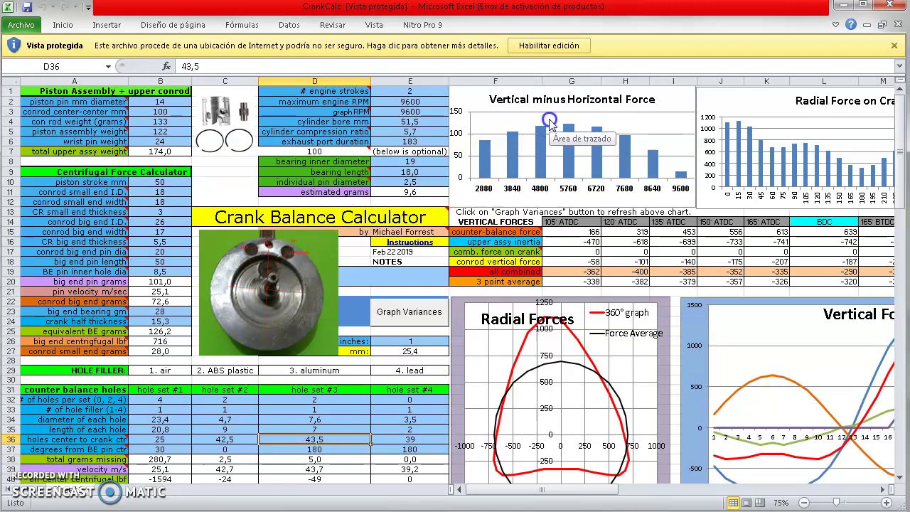
Enable editing and macro content on the CrankCalc workbook.
{"action": "left_click", "coordinate": [548, 45]}
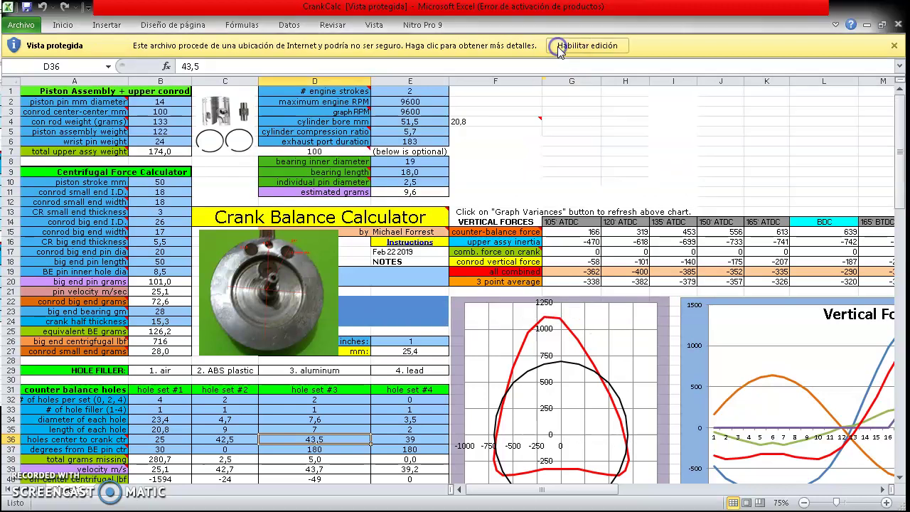
{"action": "left_click", "coordinate": [329, 106]}
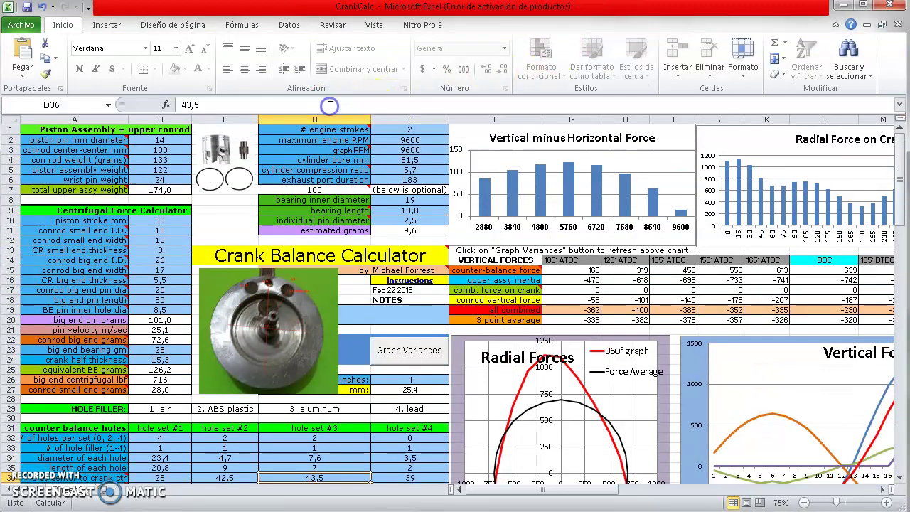